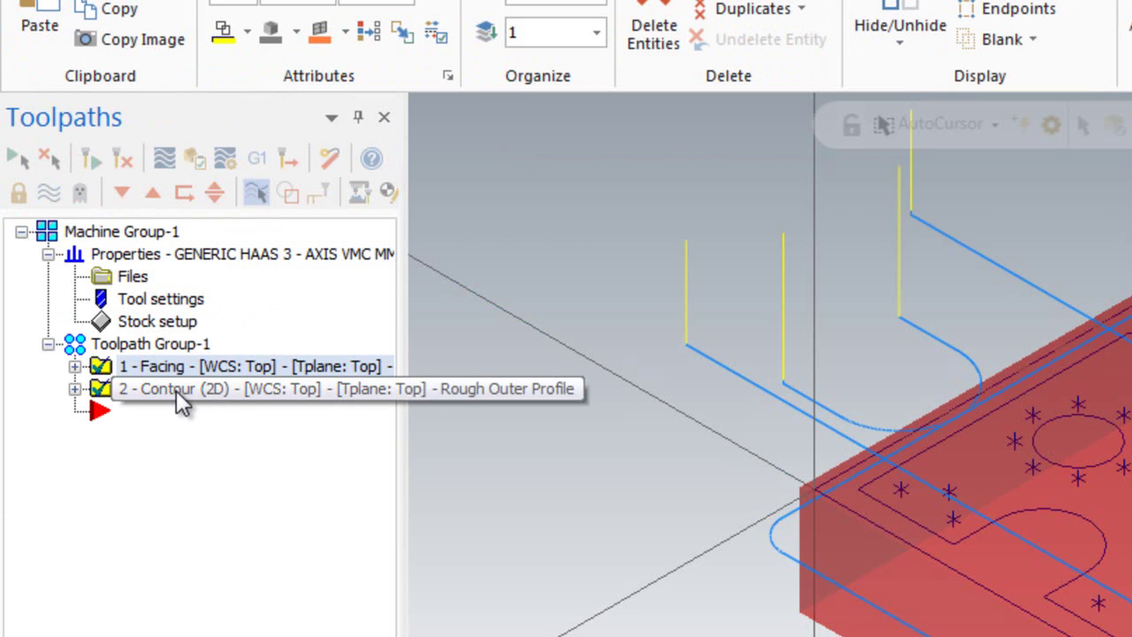
Copy the 'Rough Outer Profile' contour operation after itself and select the new operation 3.
{"action": "left_click", "coordinate": [102, 390]}
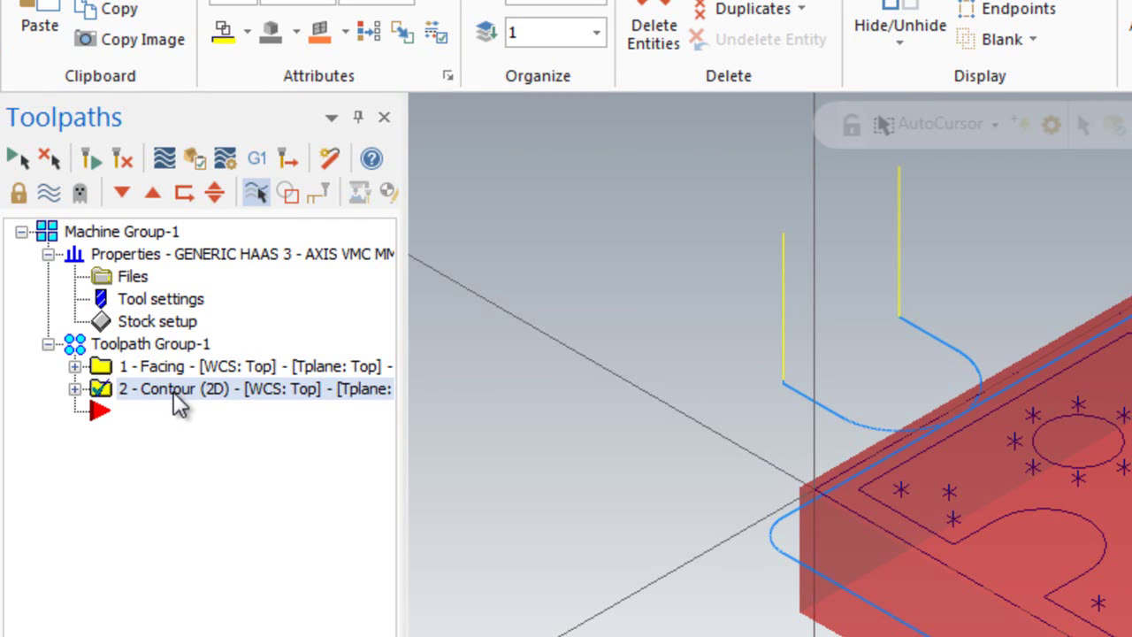
{"action": "left_click_drag", "start_coordinate": [173, 391], "coordinate": [193, 485]}
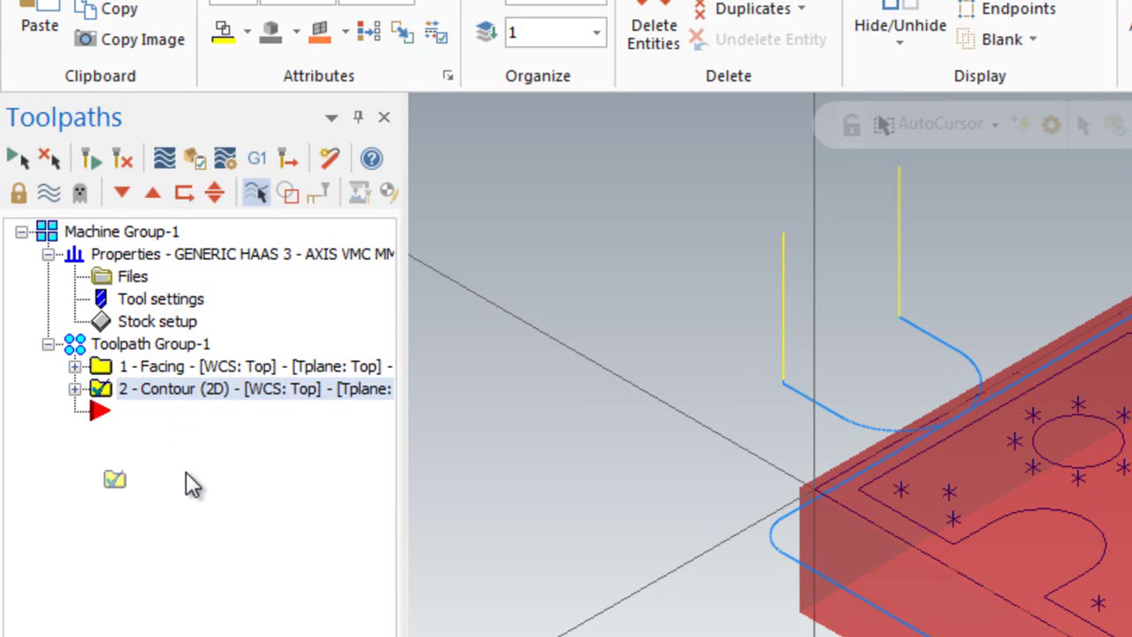
{"action": "right_click_drag", "start_coordinate": [193, 485], "coordinate": [186, 474]}
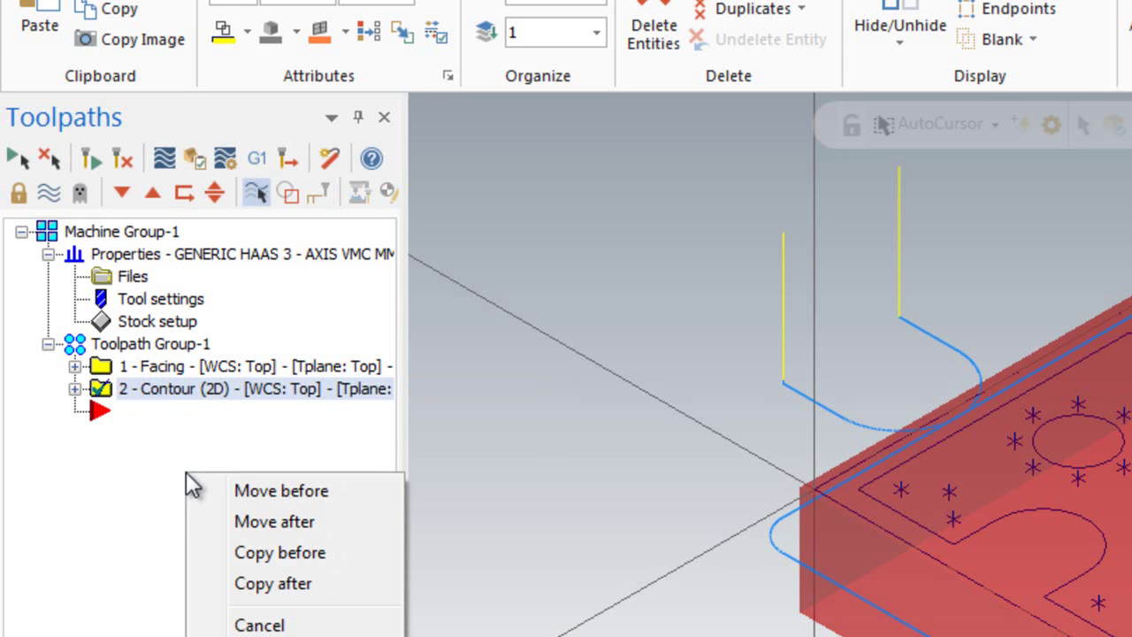
{"action": "left_click", "coordinate": [254, 589]}
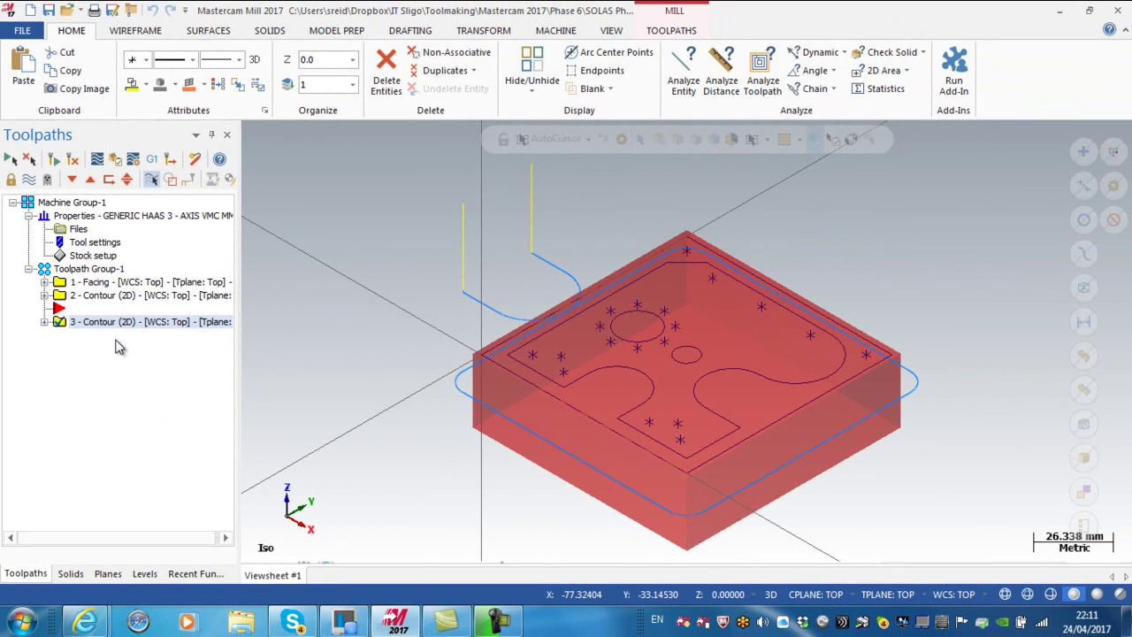
{"action": "left_click", "coordinate": [104, 297]}
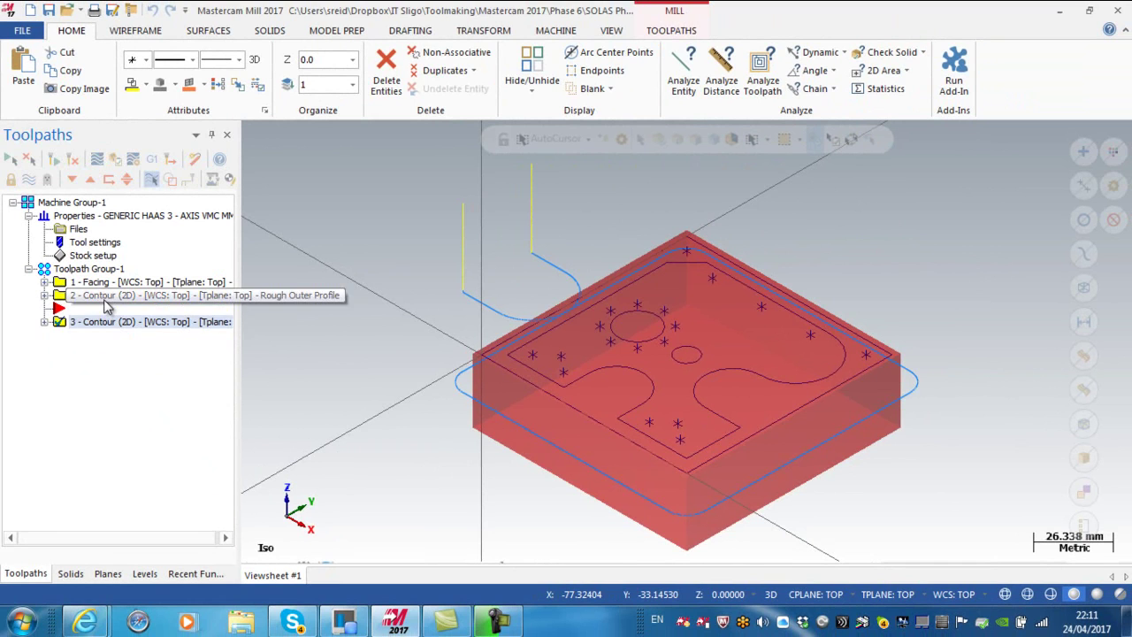
{"action": "left_click", "coordinate": [106, 324]}
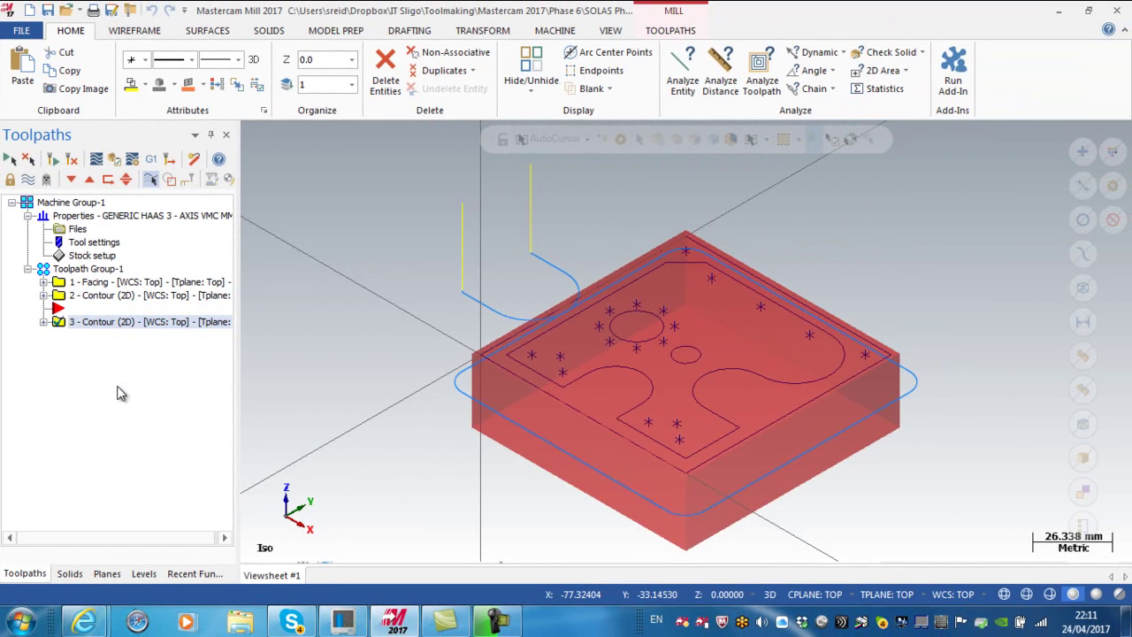
In operation 3's parameters, change the comment from 'Rough Outer Profile' to 'Finish Outer Profile'.
{"action": "left_click", "coordinate": [43, 322]}
{"action": "left_click", "coordinate": [101, 336]}
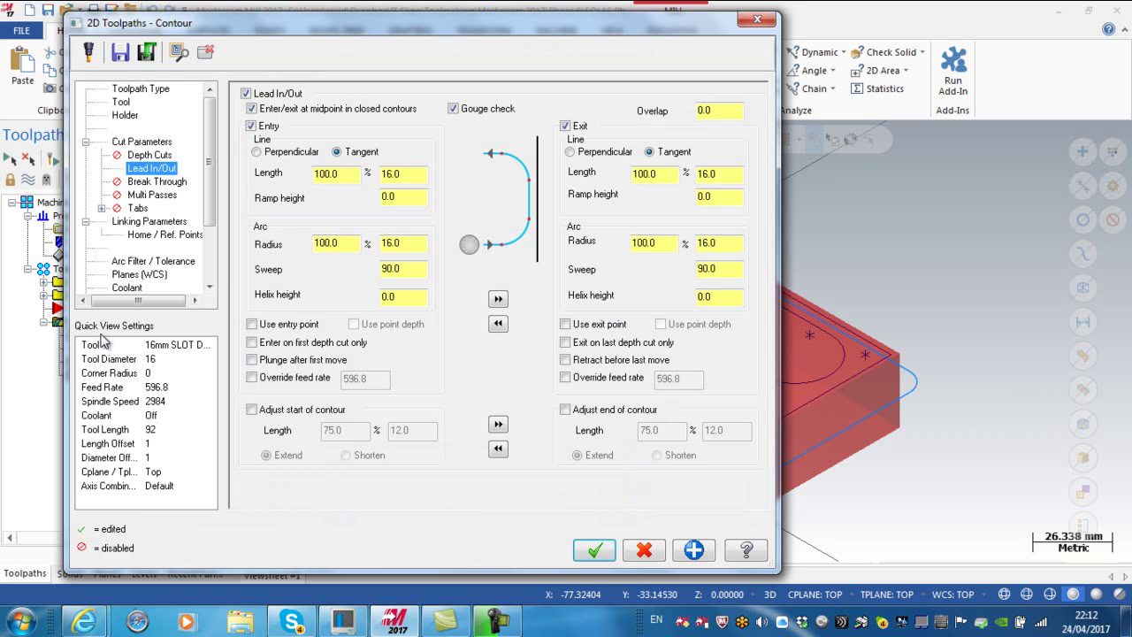
{"action": "left_click", "coordinate": [120, 101]}
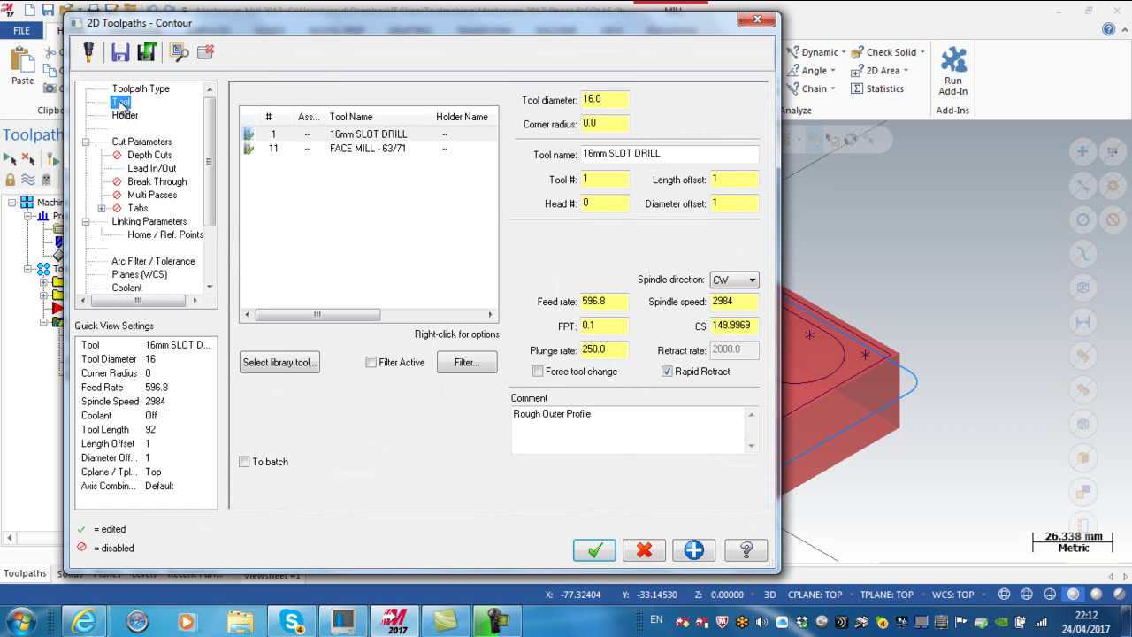
{"action": "double_click", "coordinate": [529, 414]}
{"action": "type", "text": "Finish"}
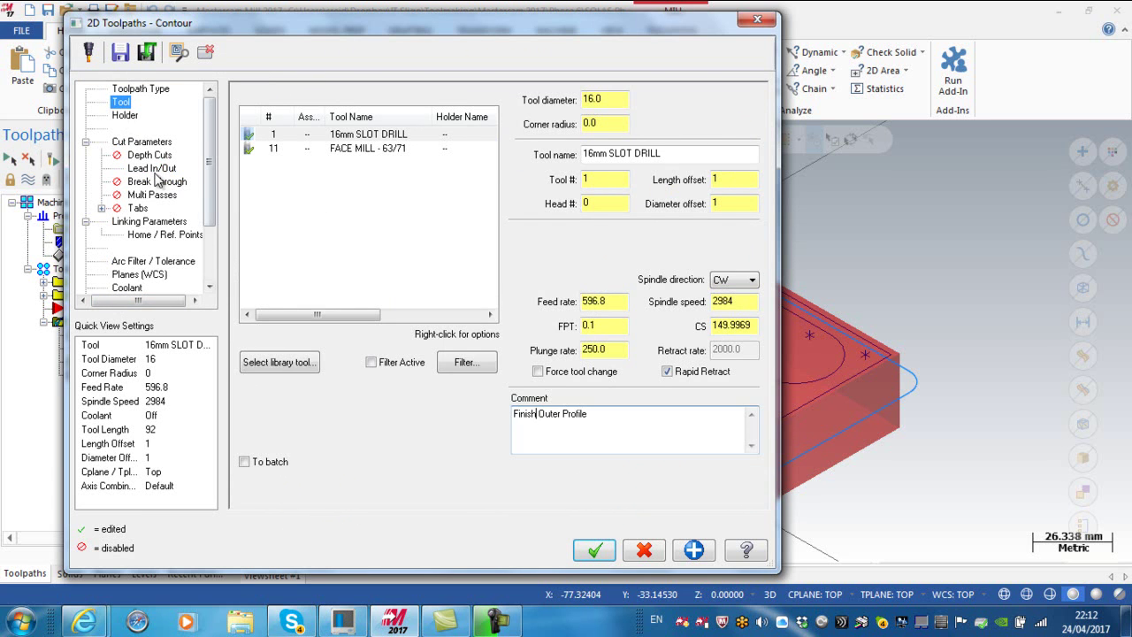
{"action": "left_click", "coordinate": [141, 143]}
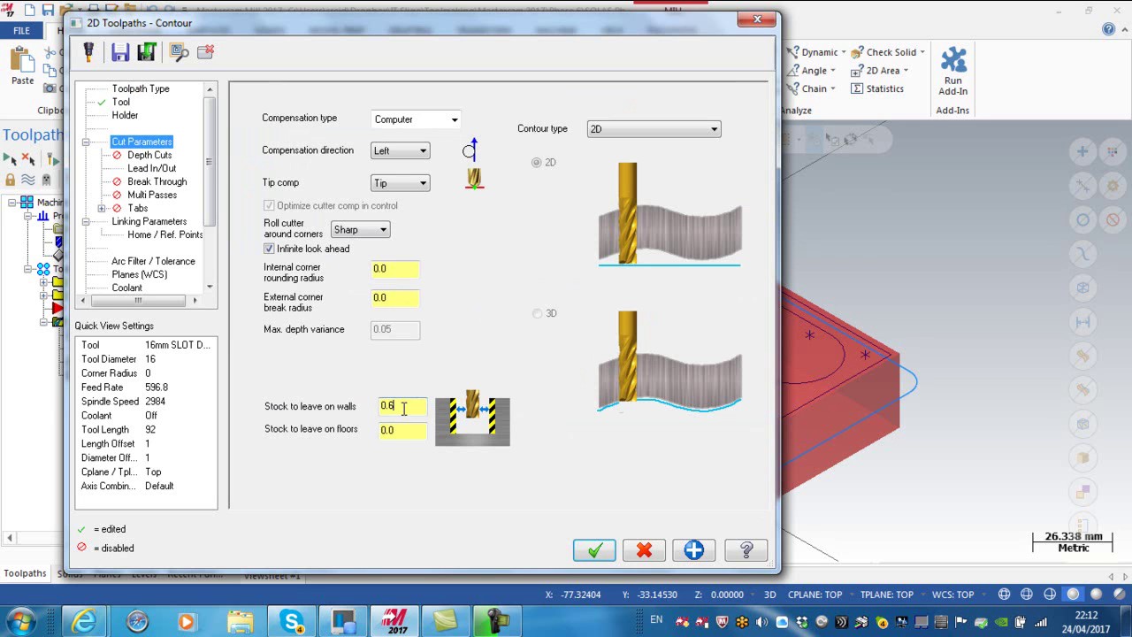
Set stock to leave on walls to 0 and compensation type to Control.
{"action": "type", "text": "0"}
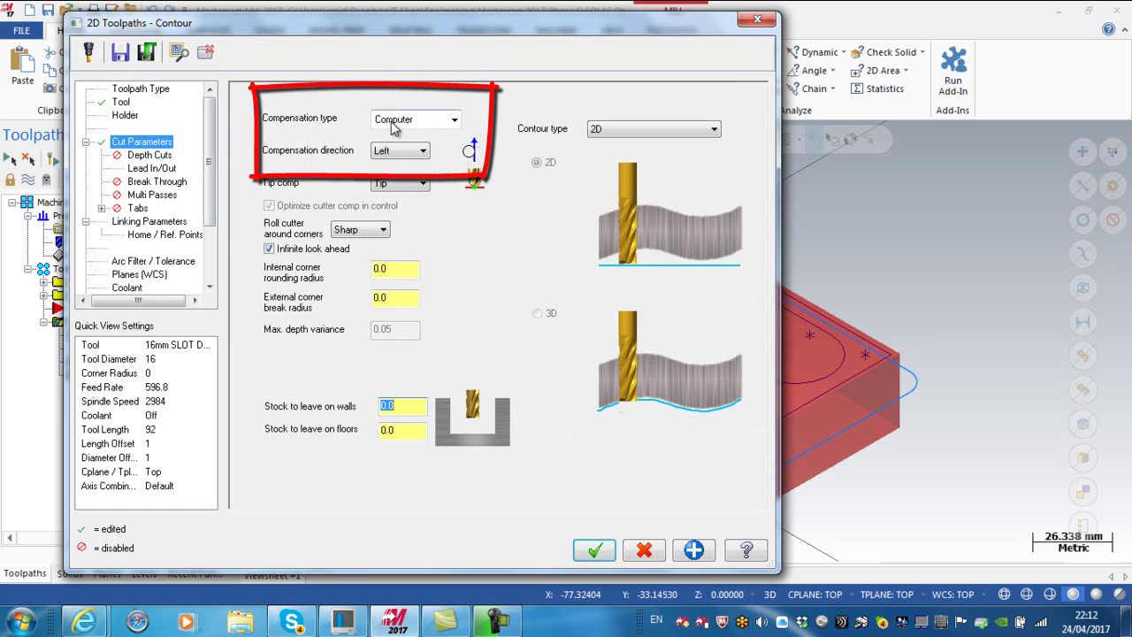
{"action": "left_click", "coordinate": [454, 119]}
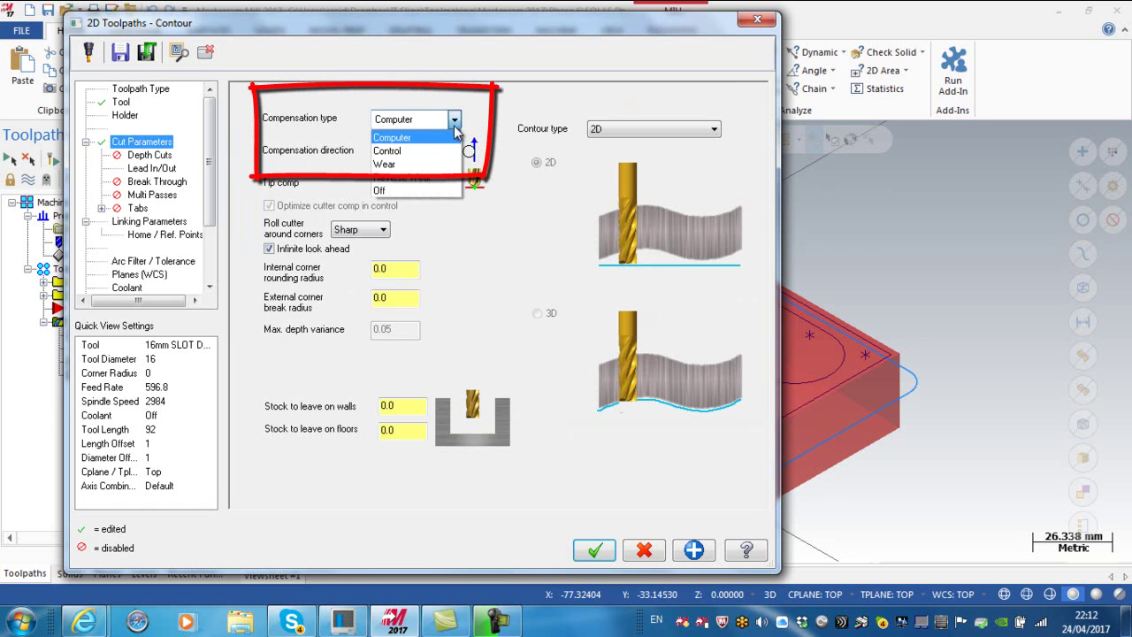
{"action": "left_click", "coordinate": [402, 152]}
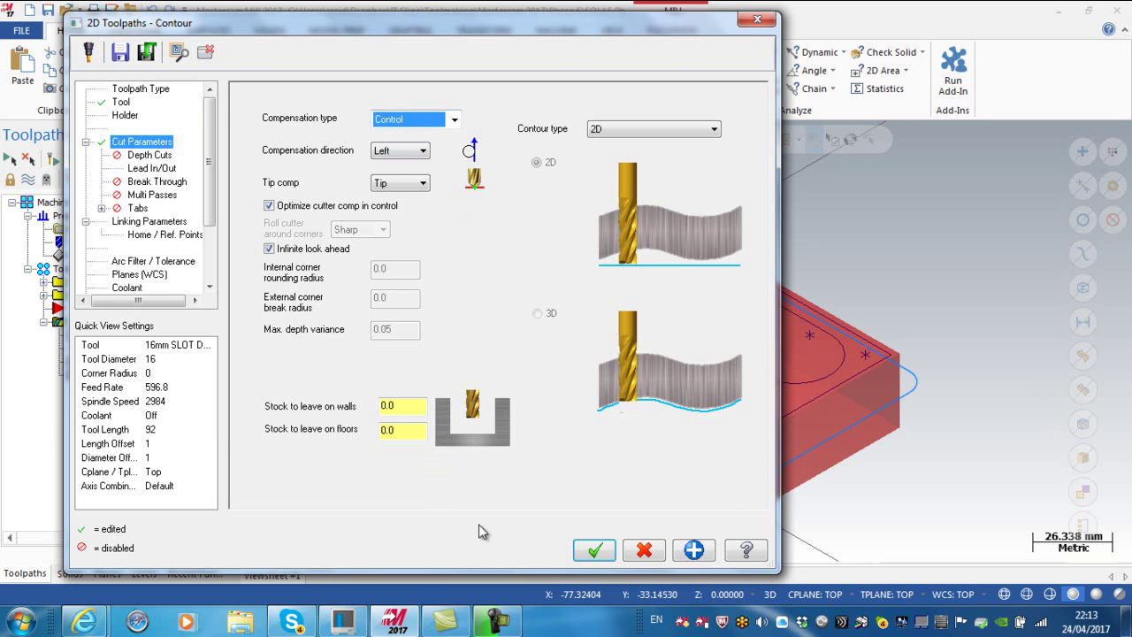
Accept the contour parameters and the warning that lead in/out gouge check is turned off.
{"action": "left_click", "coordinate": [595, 552]}
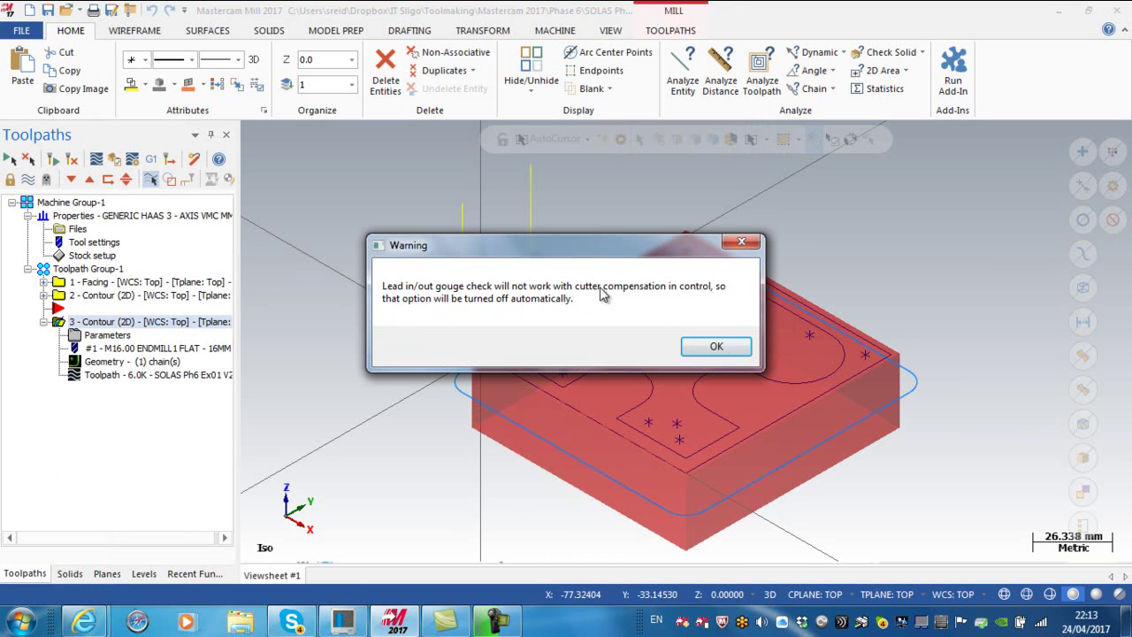
{"action": "left_click", "coordinate": [716, 348]}
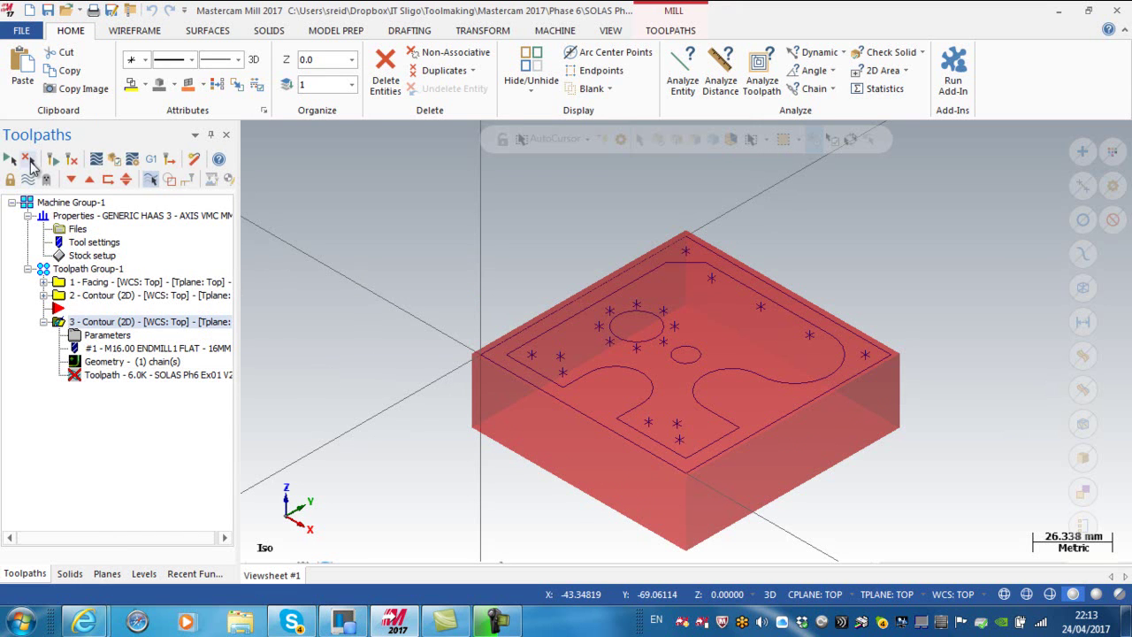
Regenerate the finish toolpath and compare the rough and finish contour paths shown individually.
{"action": "left_click", "coordinate": [71, 160]}
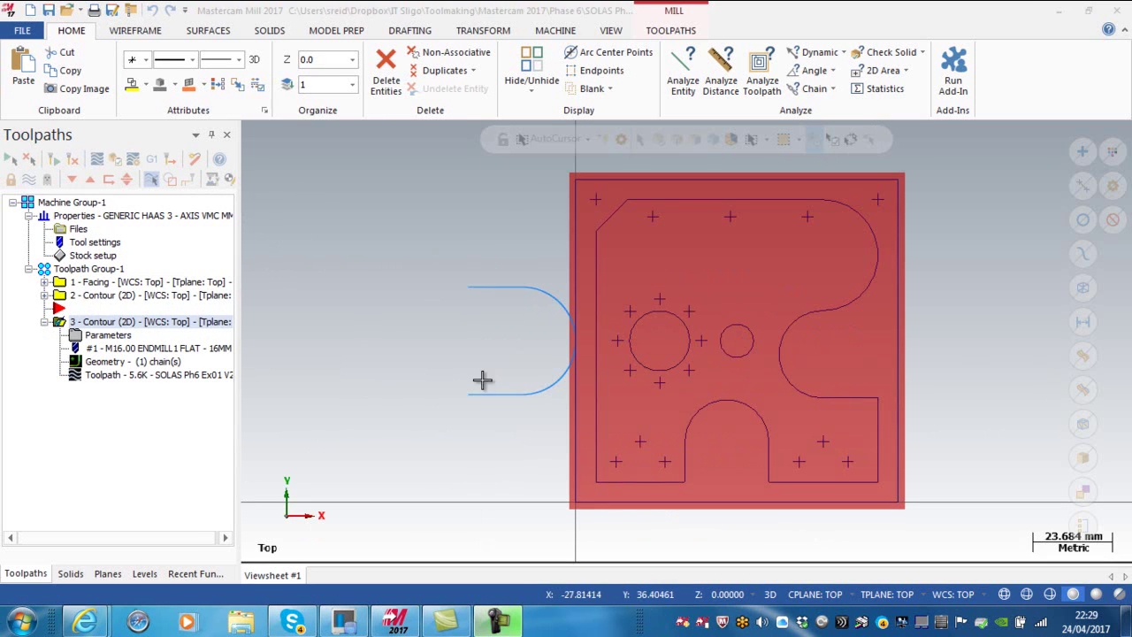
{"action": "left_click", "coordinate": [113, 298]}
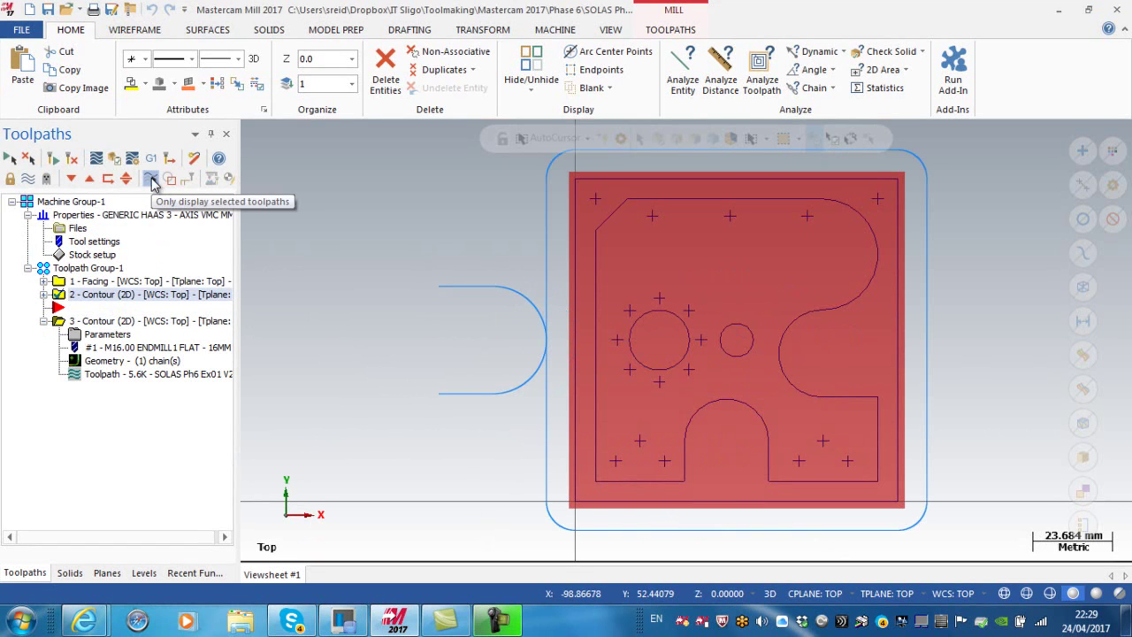
{"action": "left_click", "coordinate": [153, 179]}
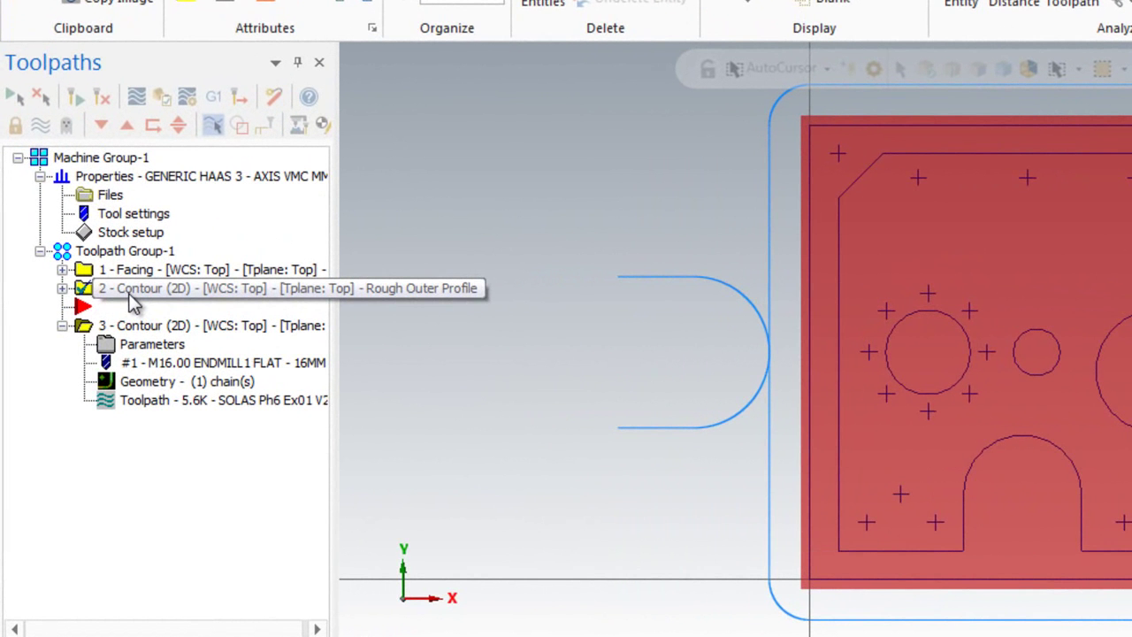
{"action": "left_click", "coordinate": [164, 327]}
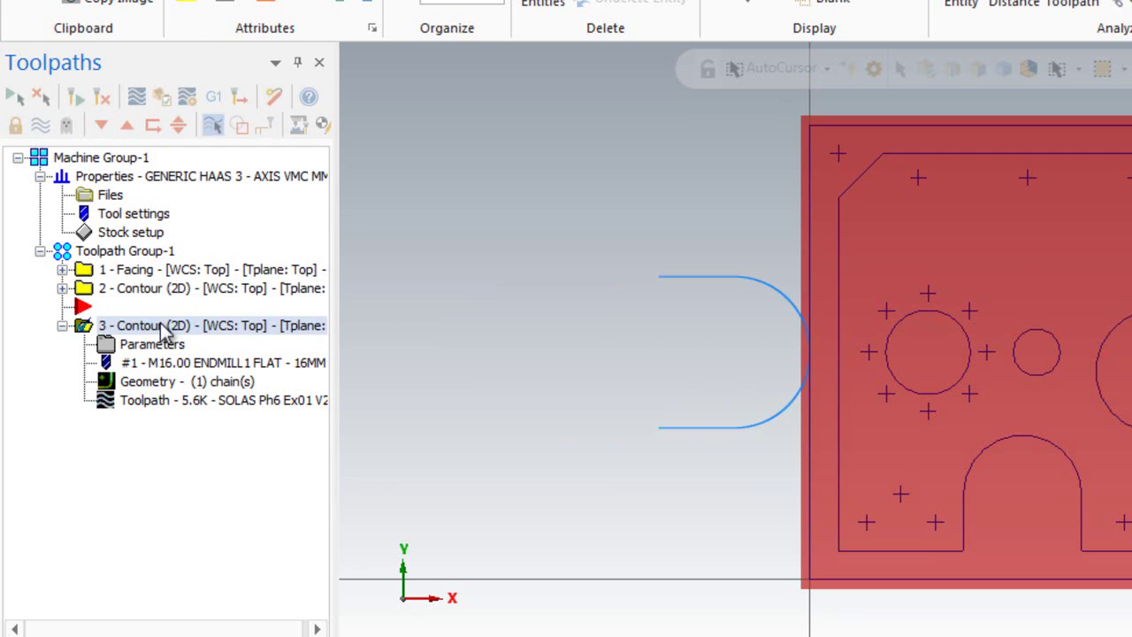
{"action": "left_click", "coordinate": [158, 290]}
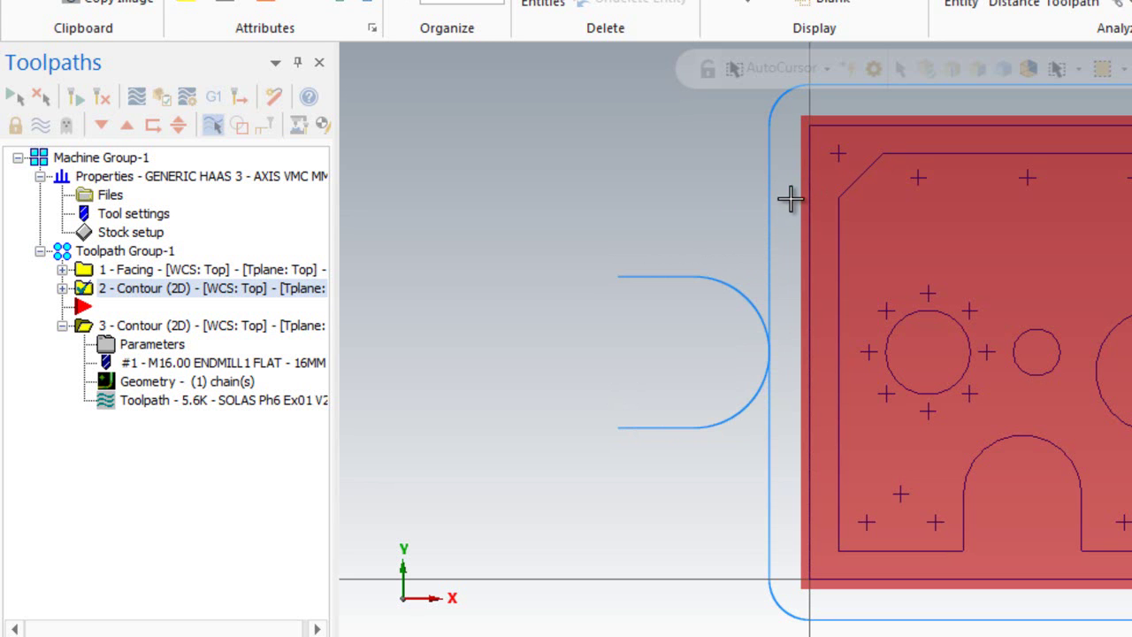
{"action": "scroll", "coordinate": [760, 243], "scroll_direction": "up", "scroll_amount": 5}
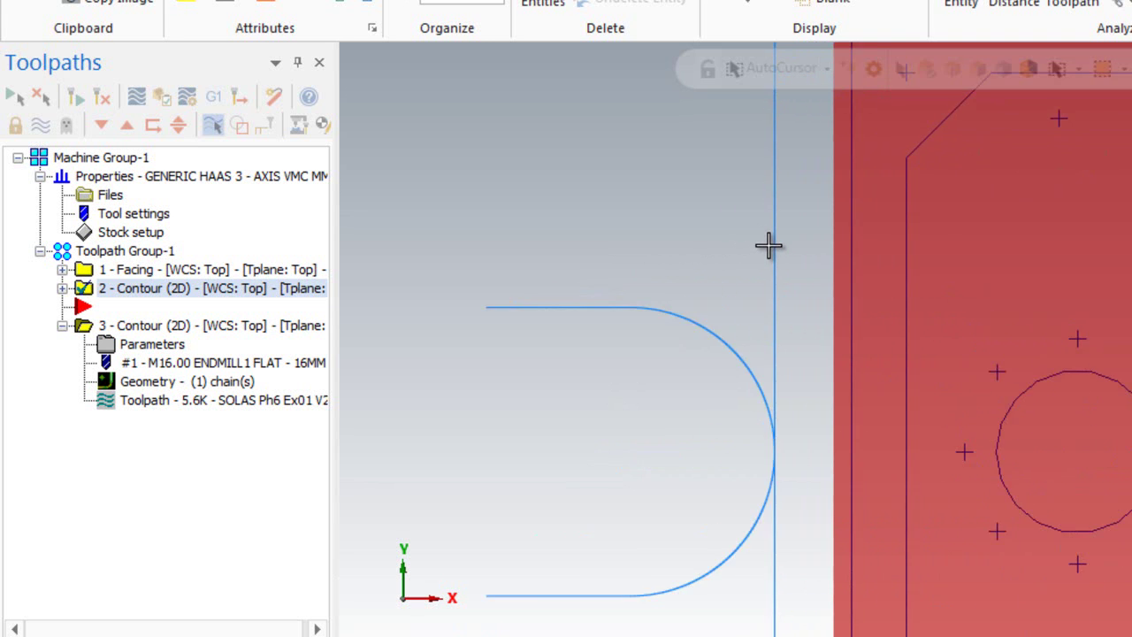
{"action": "scroll", "coordinate": [781, 251], "scroll_direction": "up", "scroll_amount": 2}
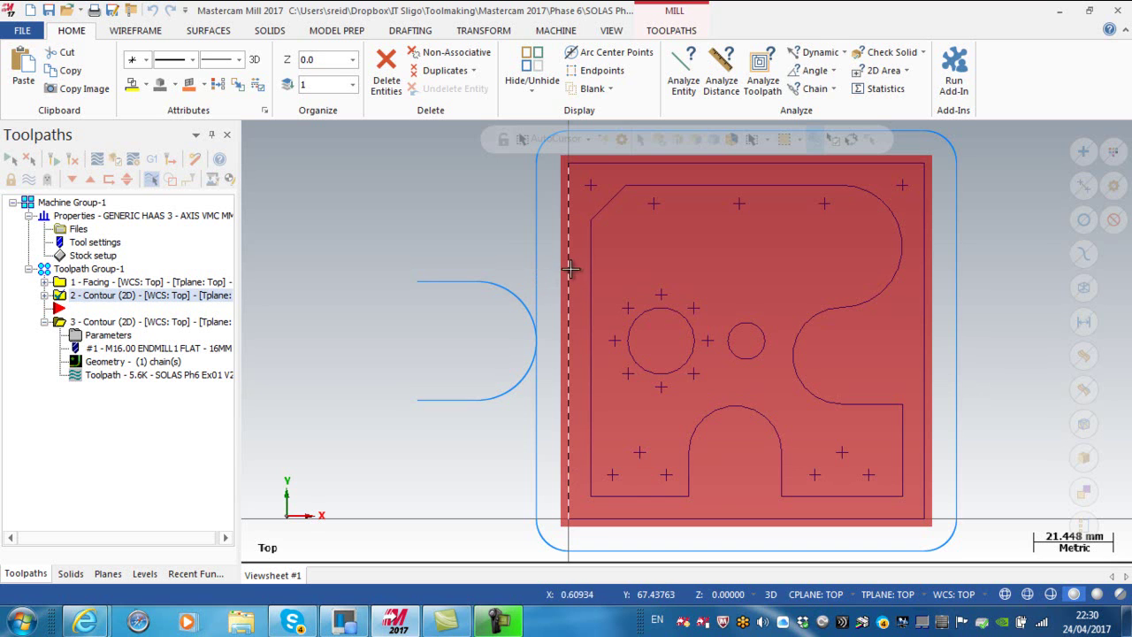
Display the finish contour path and zoom in to check its pass along the stock's left edge.
{"action": "left_click", "coordinate": [121, 324]}
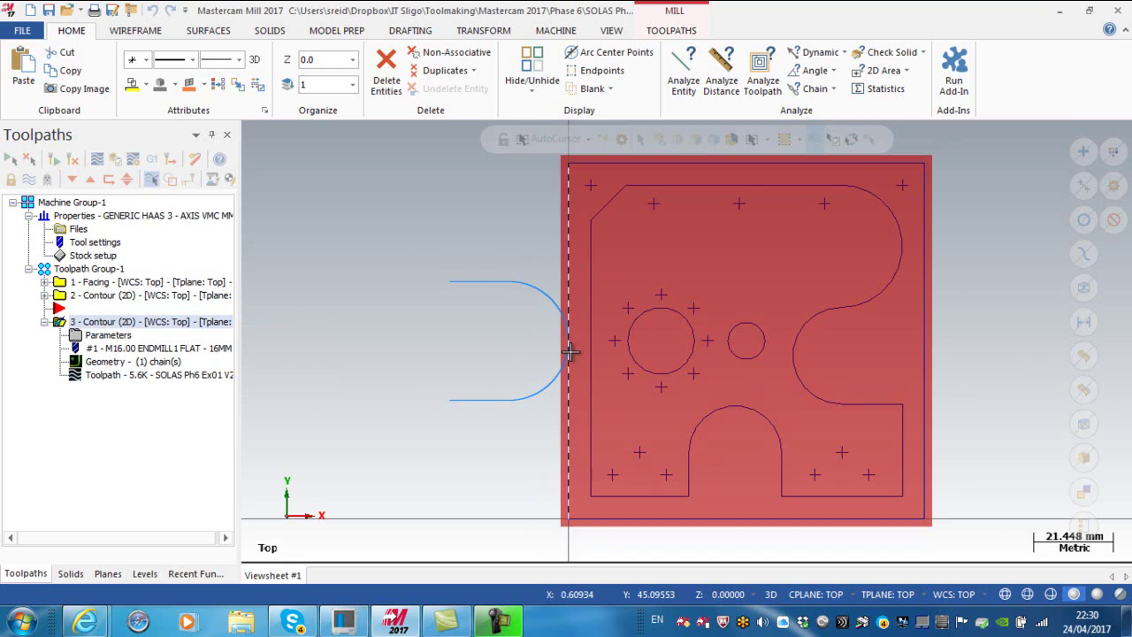
{"action": "scroll", "coordinate": [570, 352], "scroll_direction": "up", "scroll_amount": 4}
{"action": "scroll", "coordinate": [570, 352], "scroll_direction": "up", "scroll_amount": 3}
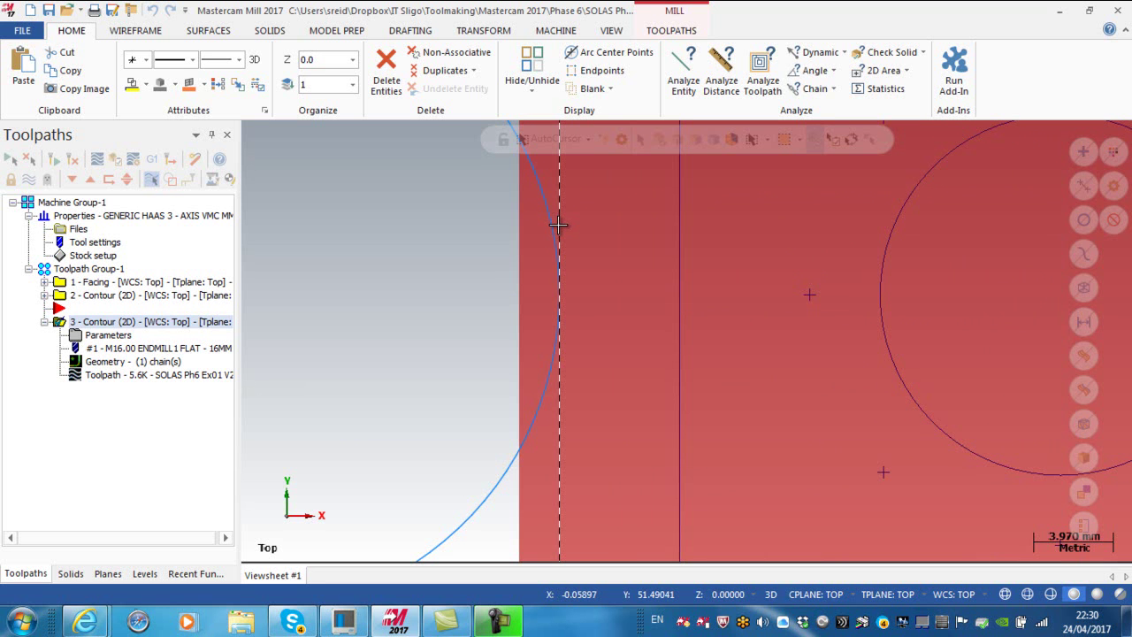
Fit the part in view and regenerate the selected finish contour operation.
{"action": "key", "text": "alt+F1"}
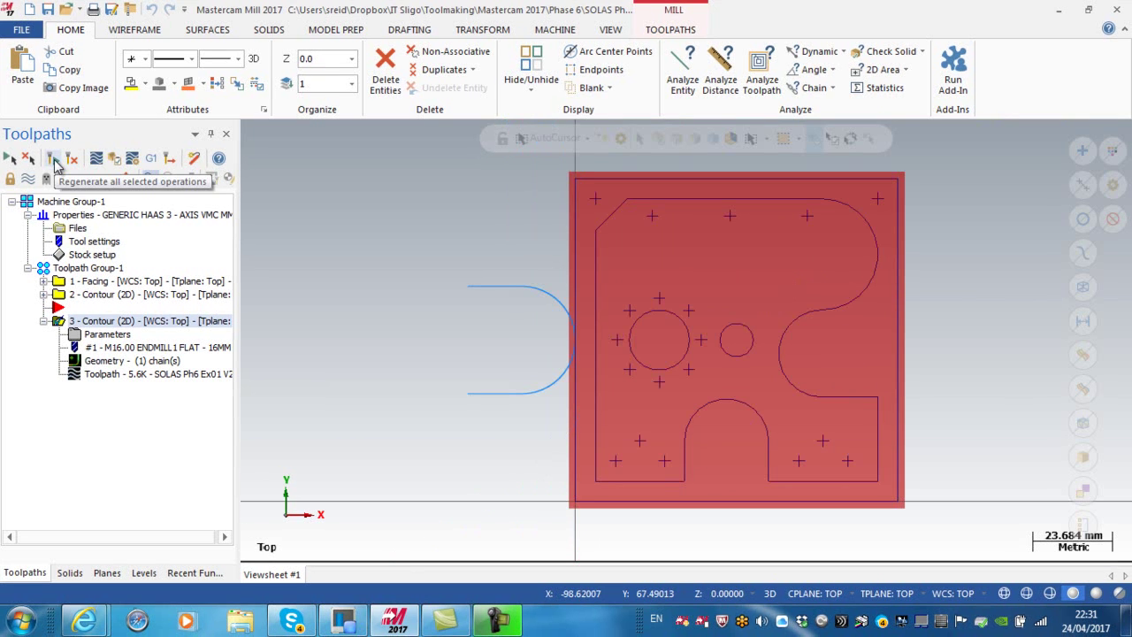
{"action": "left_click", "coordinate": [53, 159]}
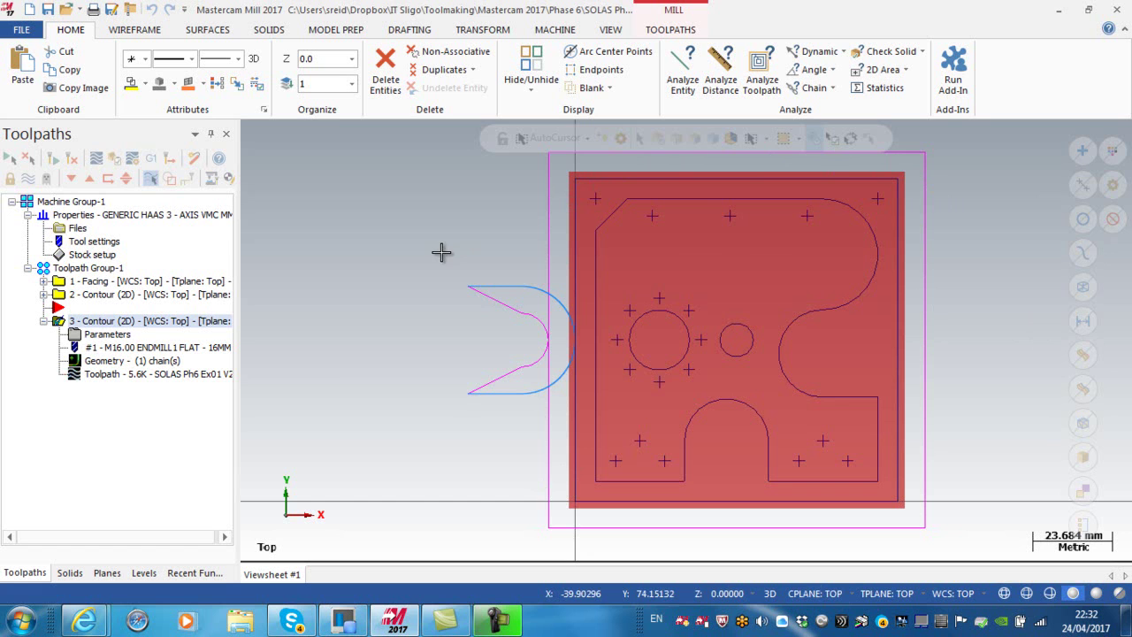
Open the Backplot for the finish 2D Contour toolpath.
{"action": "left_click", "coordinate": [97, 374]}
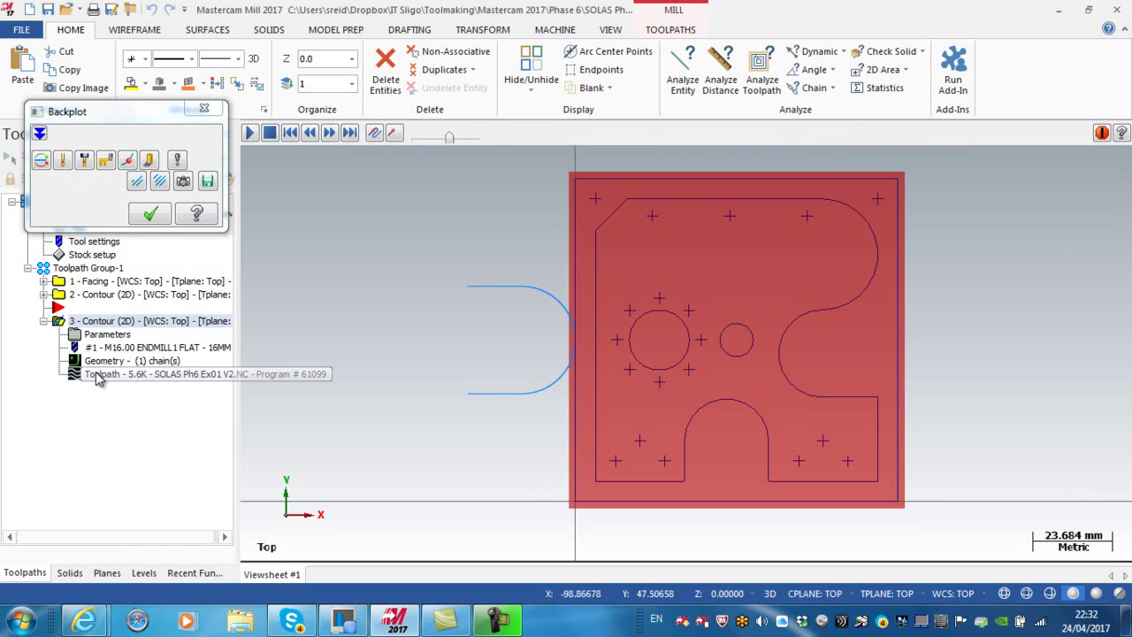